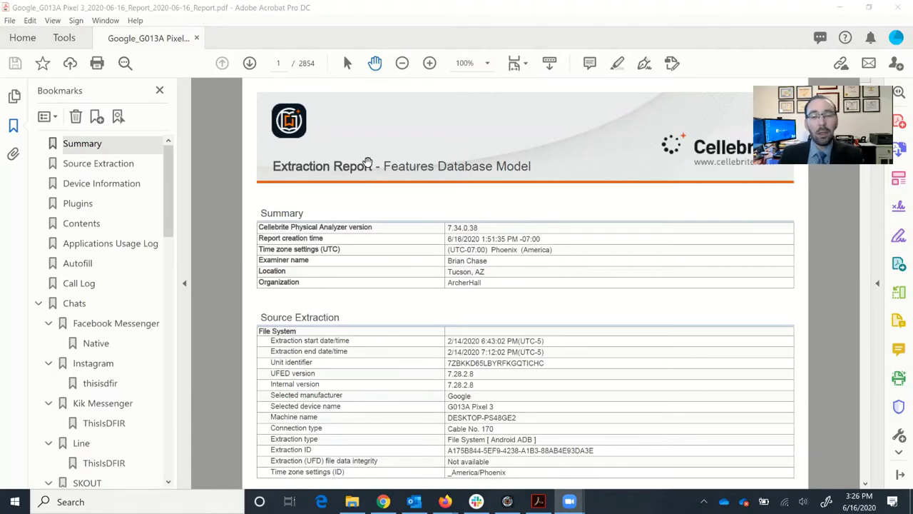
Examine the PDF extraction report from its summary, source extraction and device information through the contents table to the application usage entries
scroll(507, 189, "down", 3)
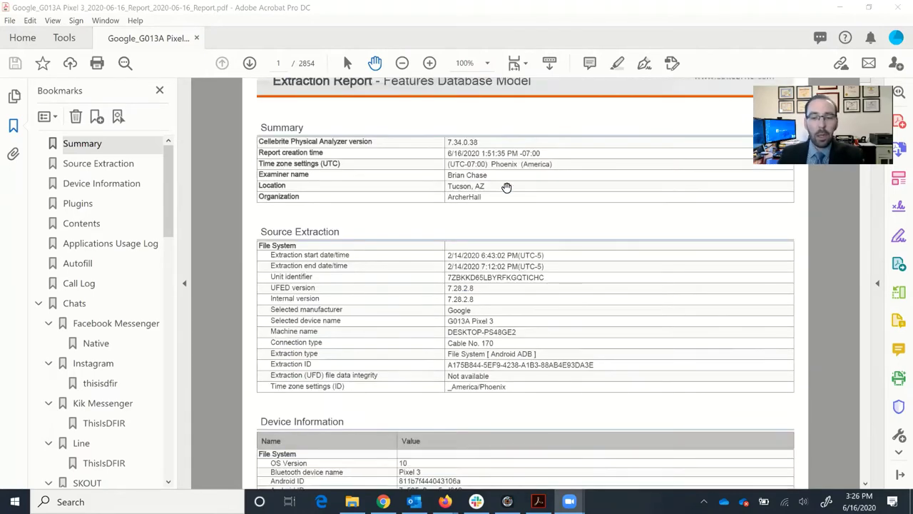
scroll(585, 328, "up", 3)
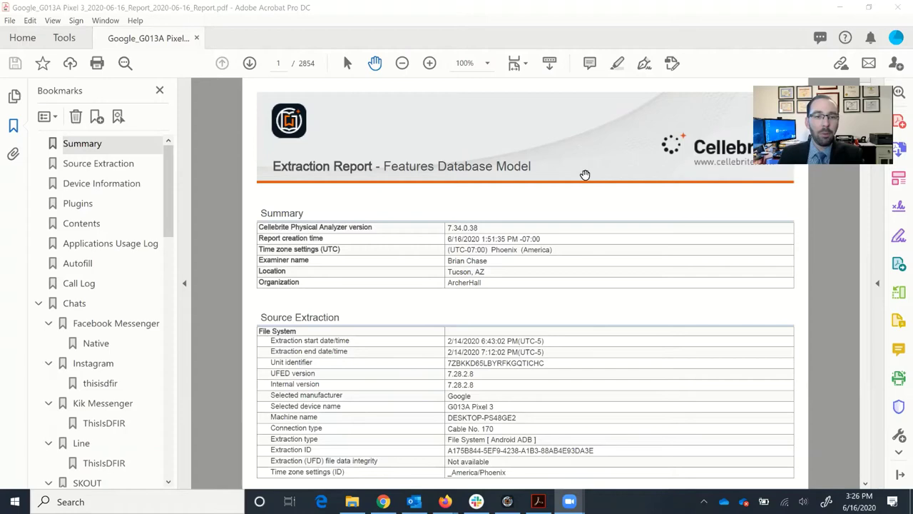
scroll(425, 234, "down", 12)
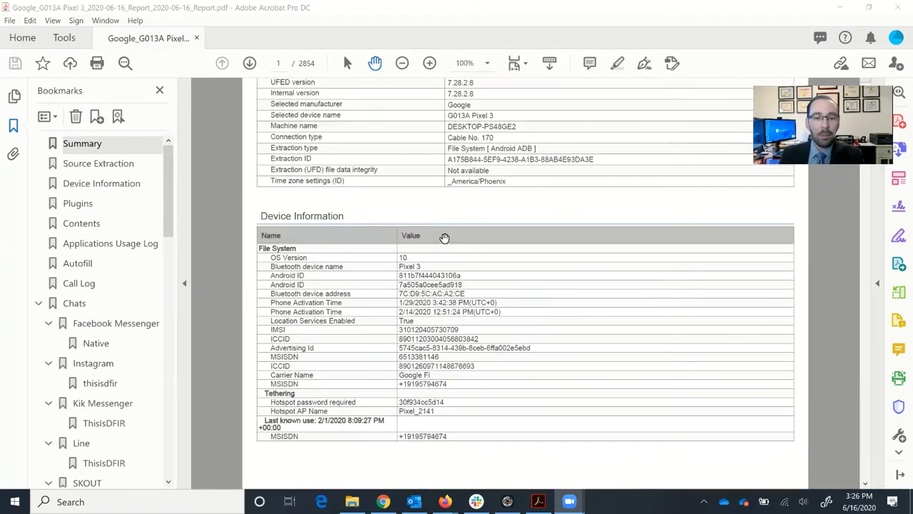
scroll(417, 244, "down", 6)
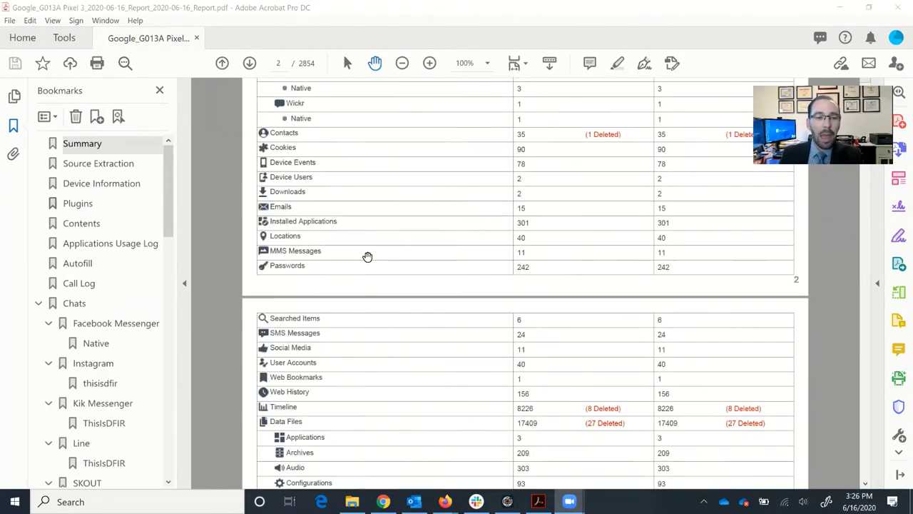
scroll(367, 257, "up", 1)
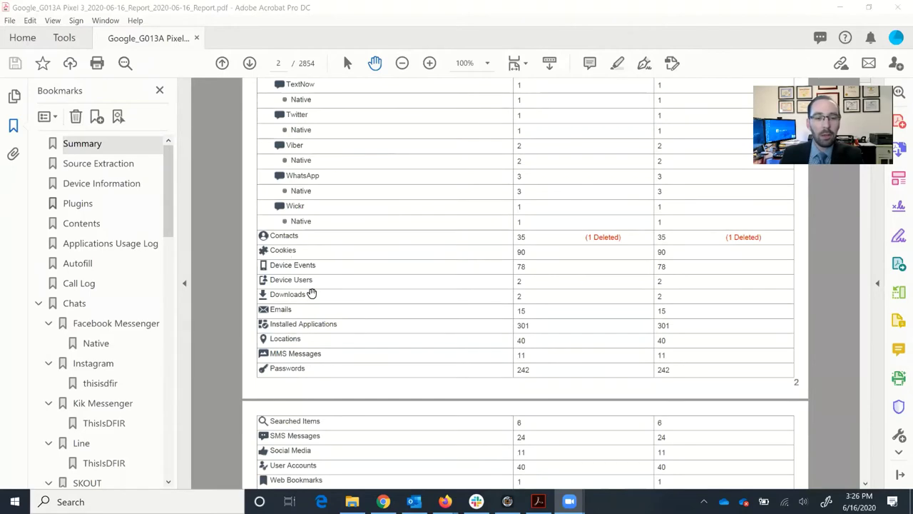
scroll(294, 321, "down", 1)
scroll(294, 321, "down", 2)
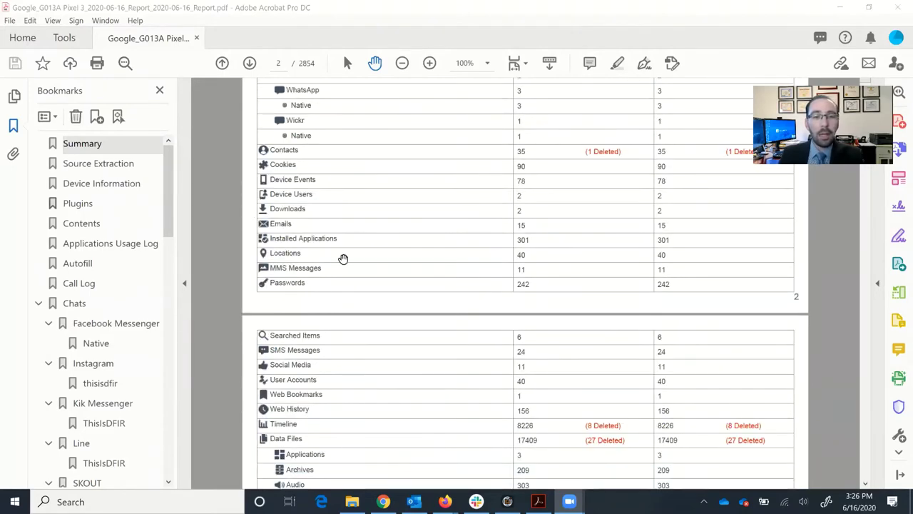
scroll(343, 236, "down", 6)
scroll(342, 214, "down", 11)
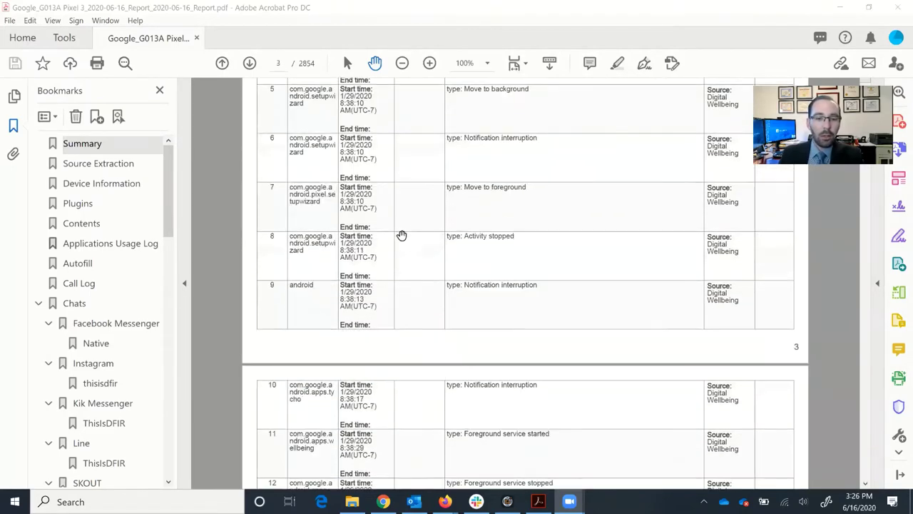
scroll(446, 211, "down", 20)
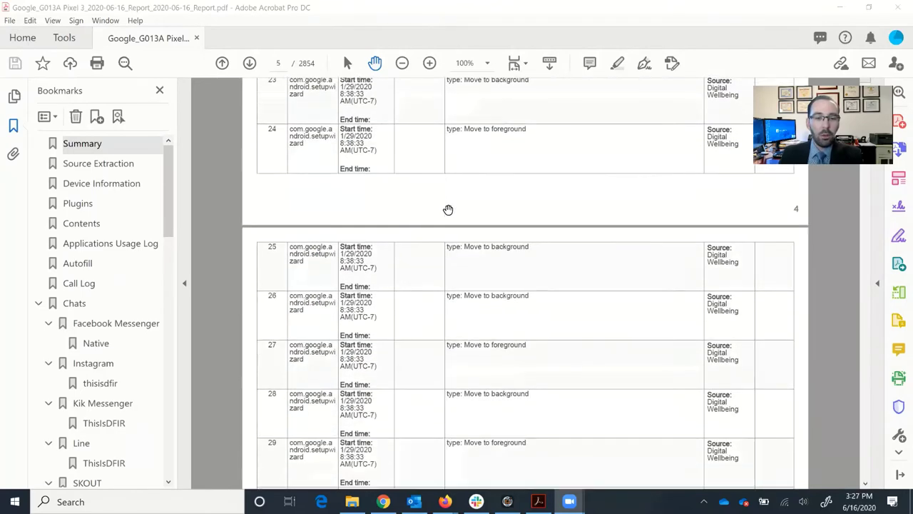
scroll(451, 217, "down", 20)
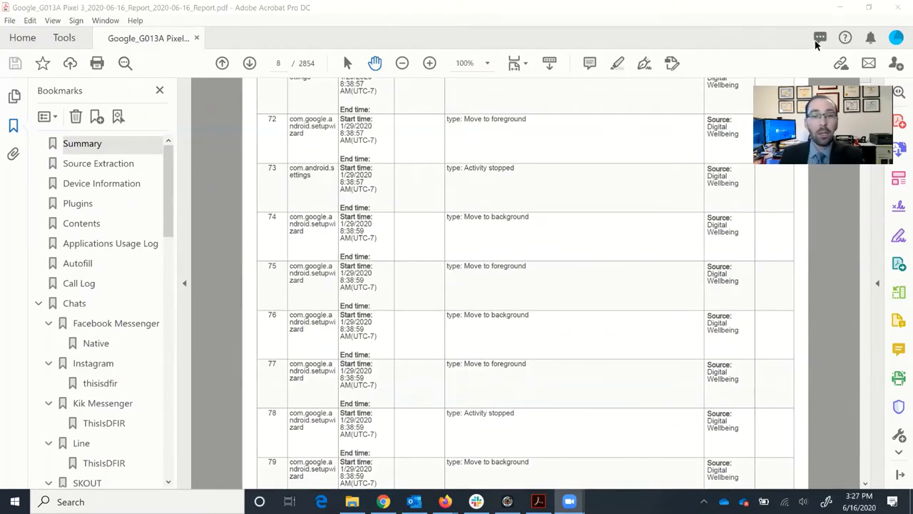
Switch from the PDF report to Cellebrite Reader and show the extraction's analyzed data categories beside the extraction summary
left_click(836, 7)
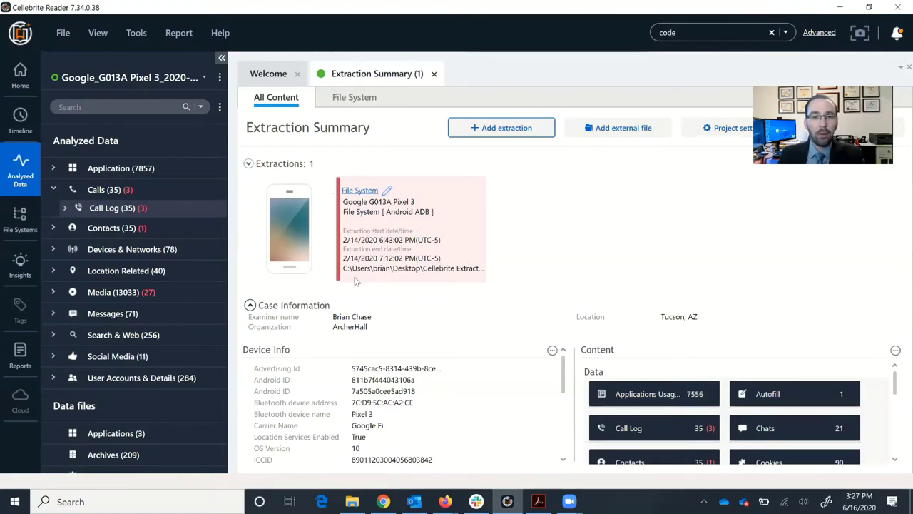
left_click(28, 78)
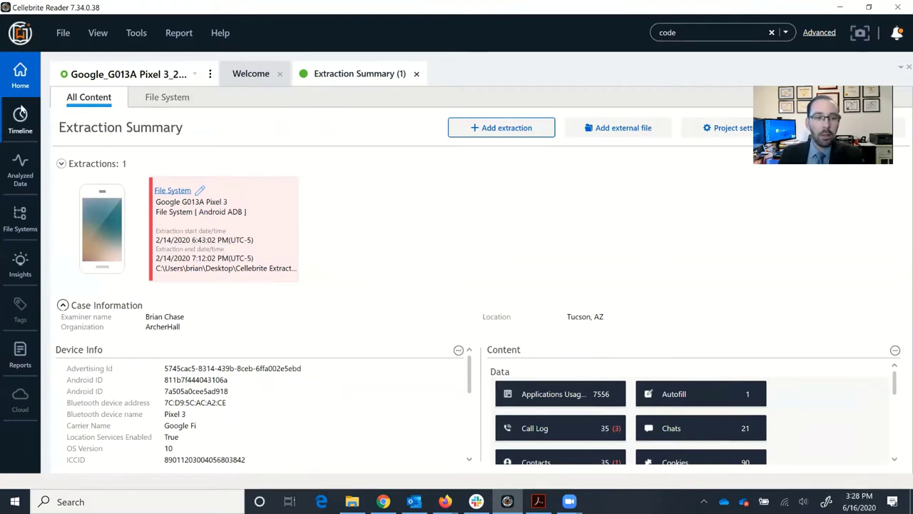
left_click(22, 174)
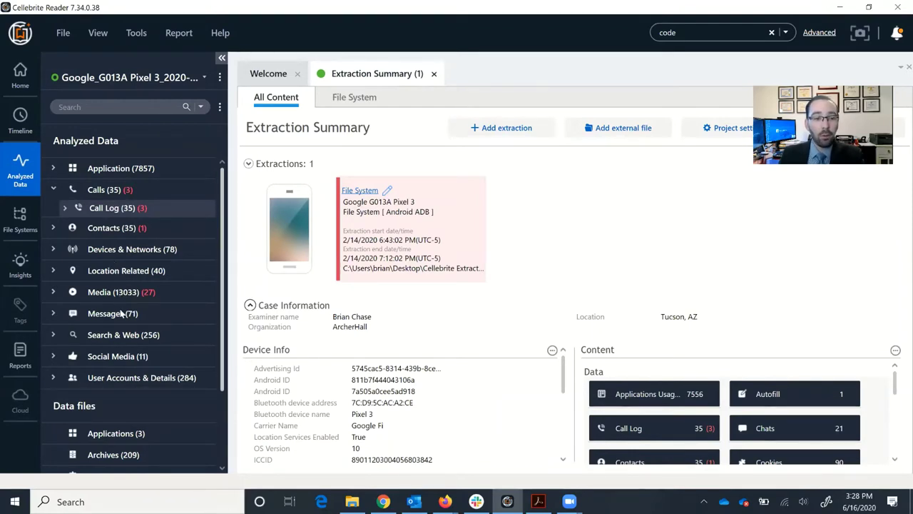
Open the call log and review its parties, timestamp, duration and status columns
left_click(107, 207)
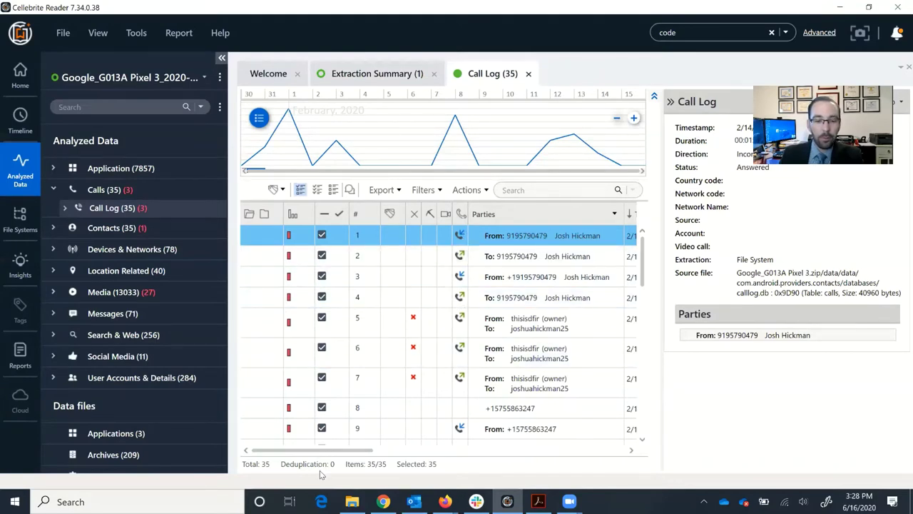
left_click_drag(343, 452, 426, 459)
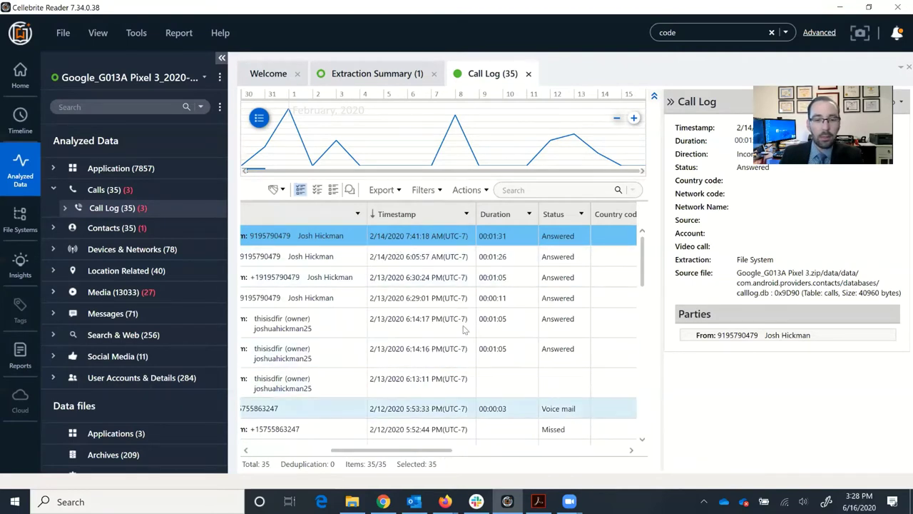
left_click_drag(444, 452, 484, 452)
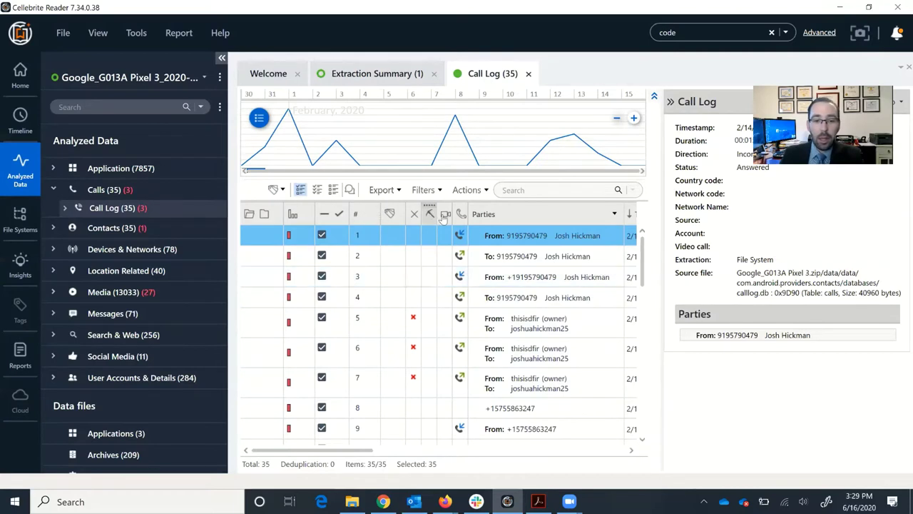
Look through the filter values available for the call log's Parties column without applying a filter
left_click(615, 215)
scroll(503, 333, "down", 5)
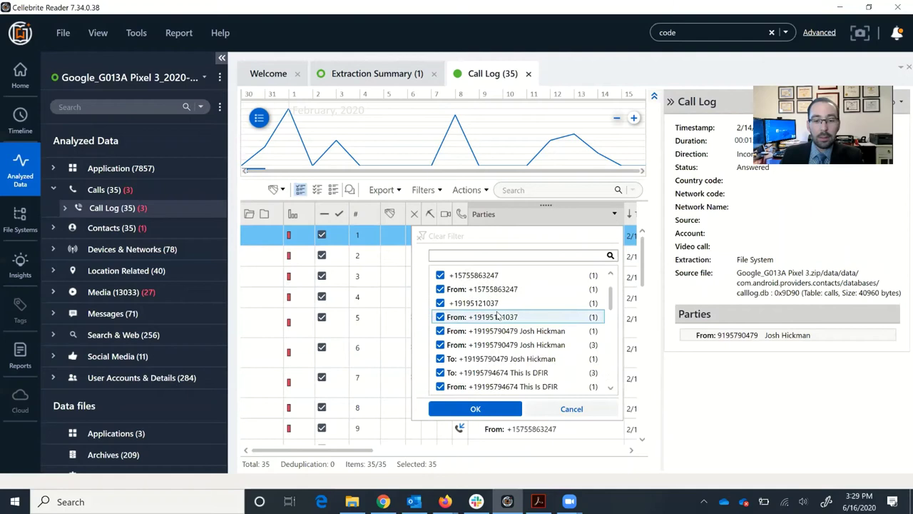
scroll(503, 332, "down", 5)
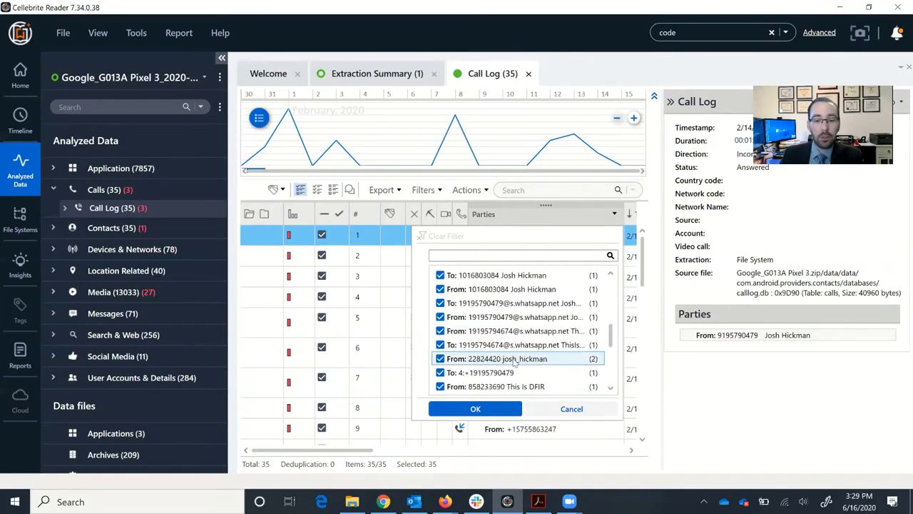
left_click(714, 393)
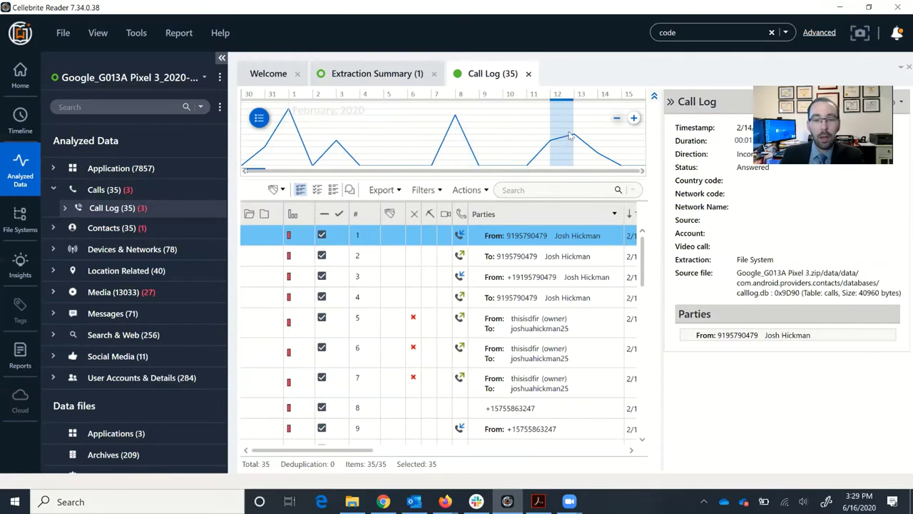
Filter the call log on the timeline graph to the date range 1/31/2020 - 2/8/2020
left_click(279, 129)
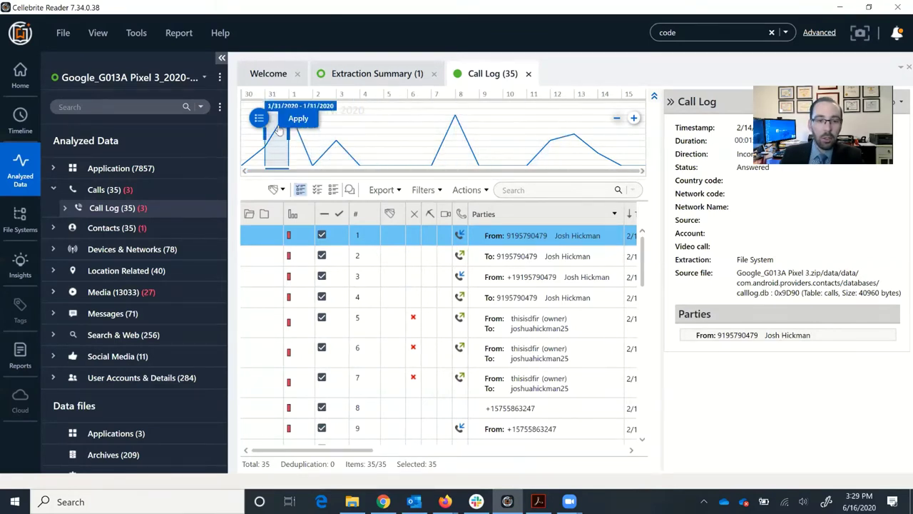
left_click(463, 134)
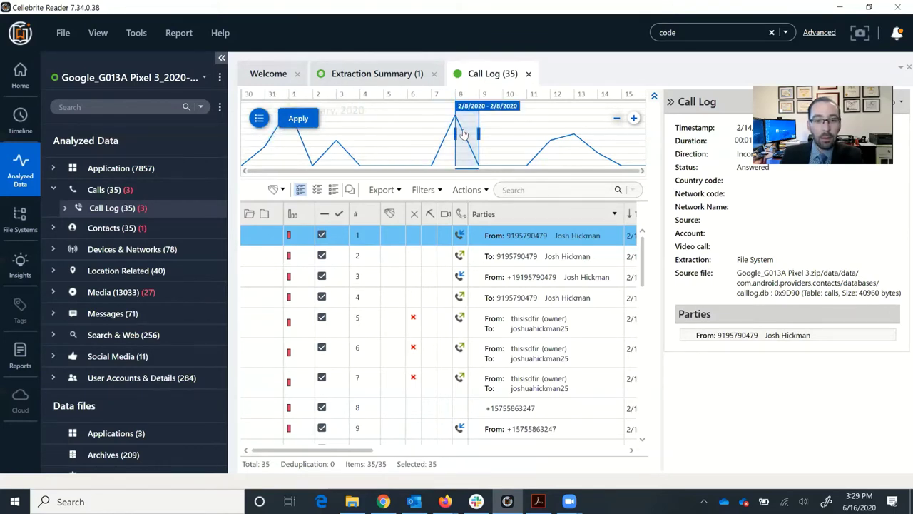
left_click_drag(455, 134, 267, 130)
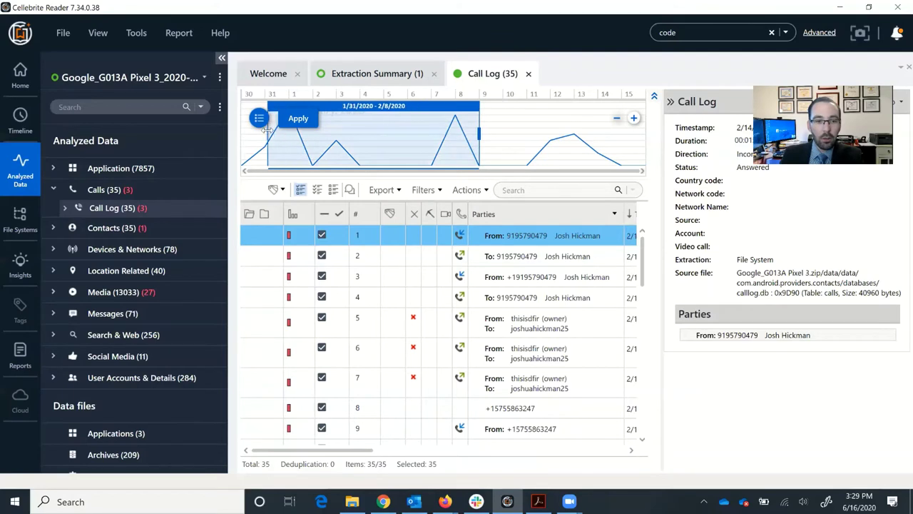
left_click(307, 121)
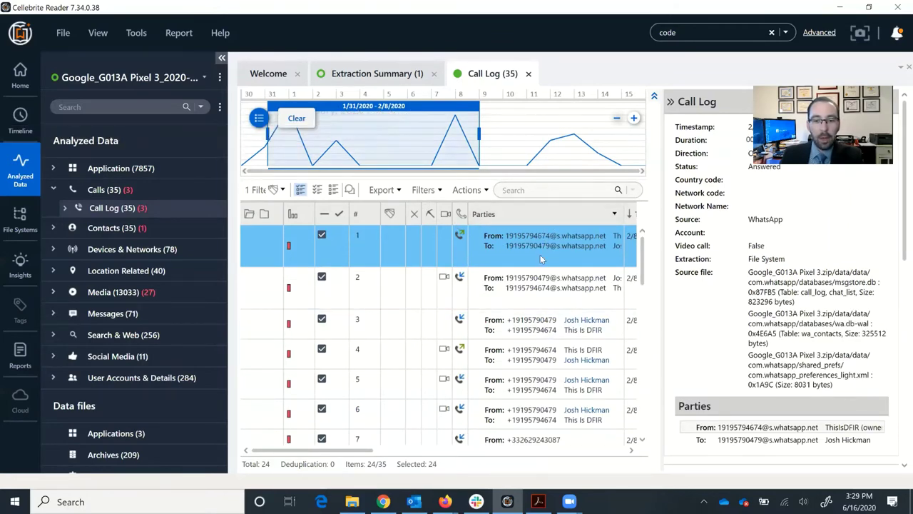
Look over the filtered calls, clearing the date range filter and closing the call log when done
scroll(540, 264, "down", 2)
scroll(540, 271, "down", 6)
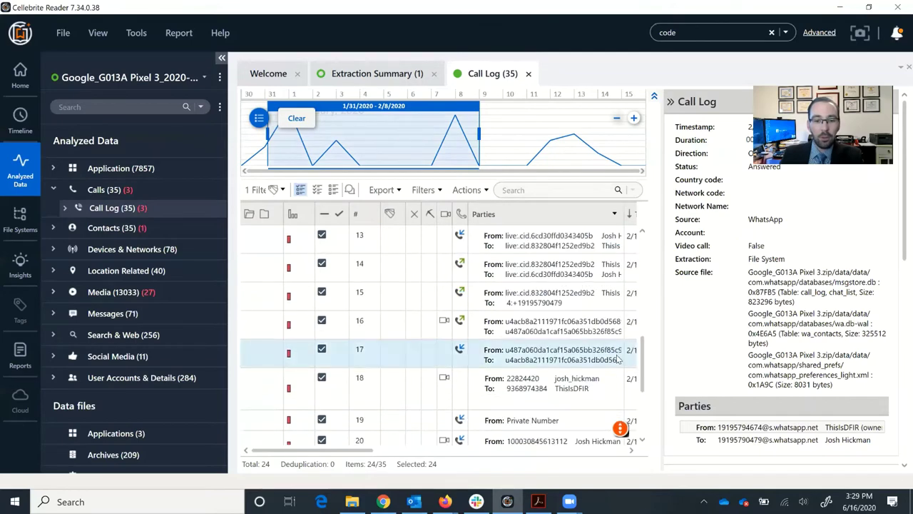
scroll(612, 361, "up", 6)
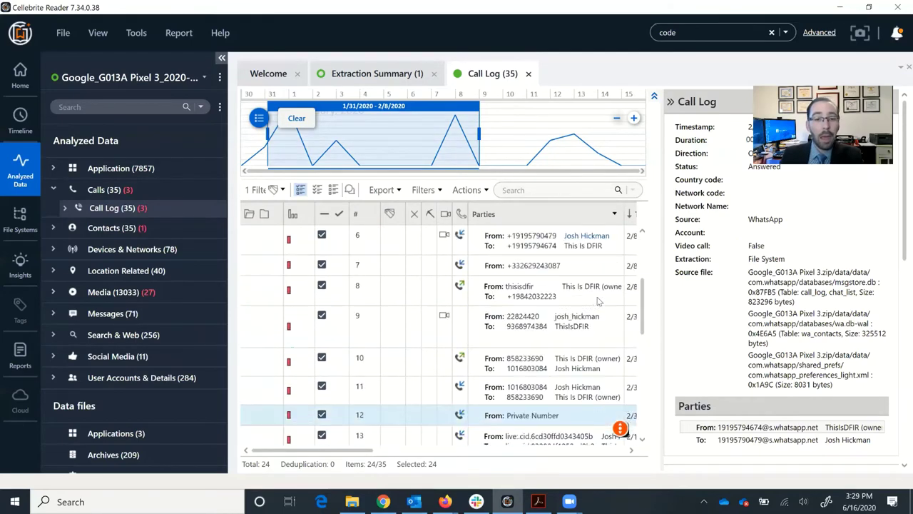
left_click(499, 243)
left_click(296, 117)
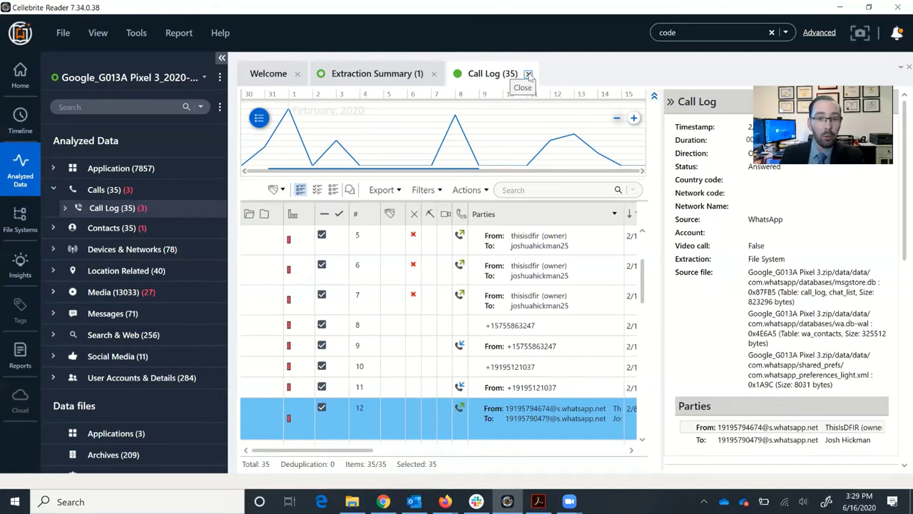
left_click(529, 74)
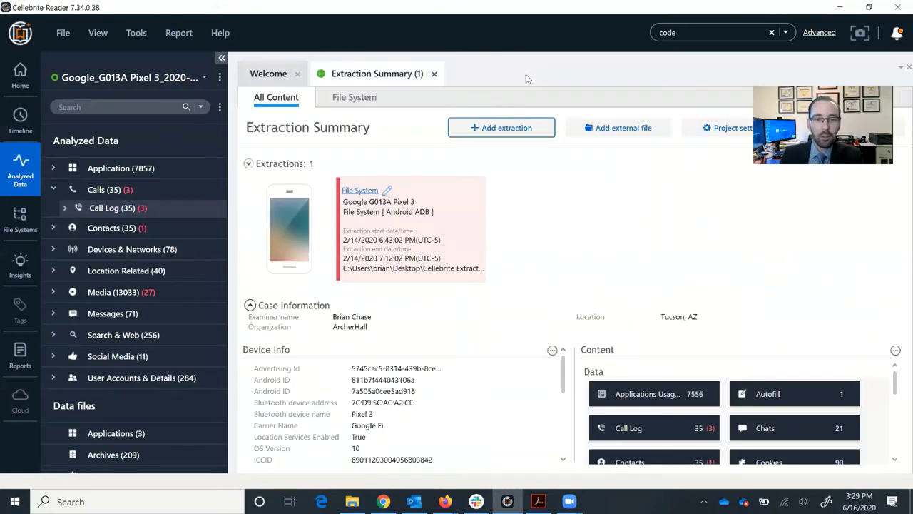
Open the SMS messages list from the Messages category and inspect the date filter options of its Timestamp column
left_click(54, 316)
scroll(130, 271, "down", 3)
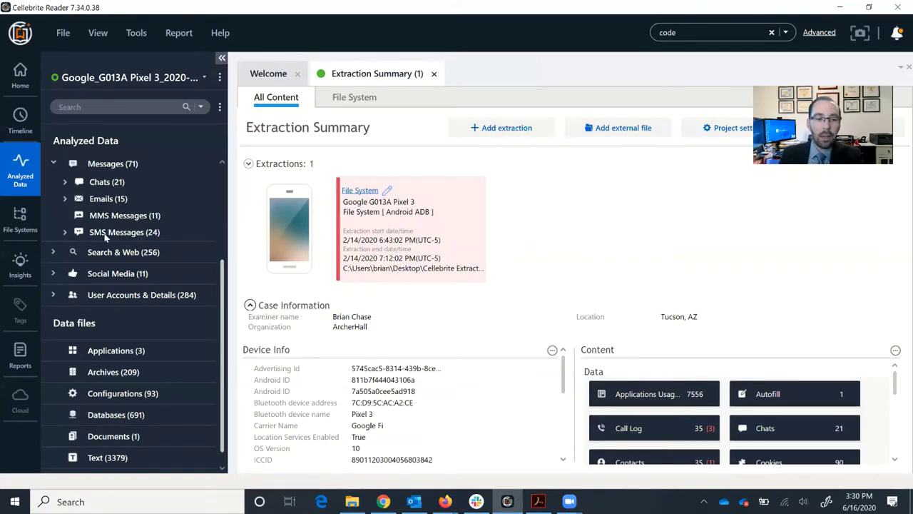
left_click(111, 232)
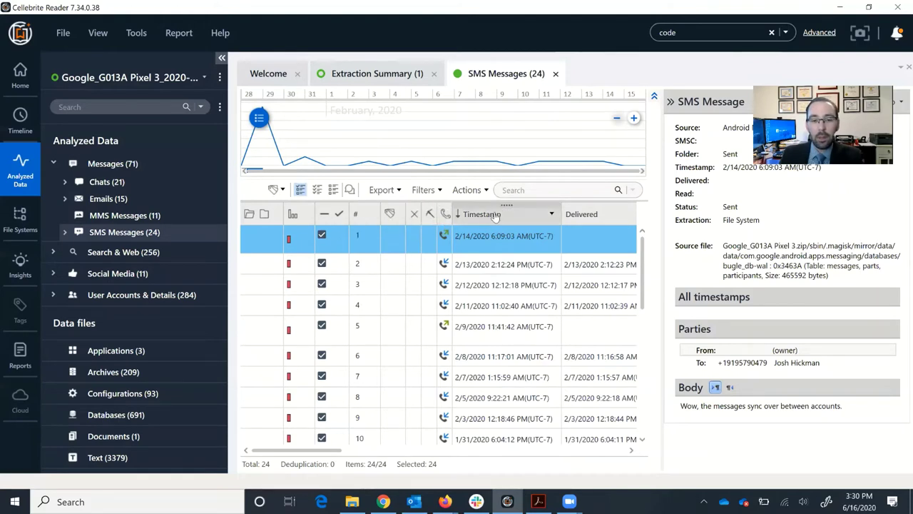
left_click(552, 214)
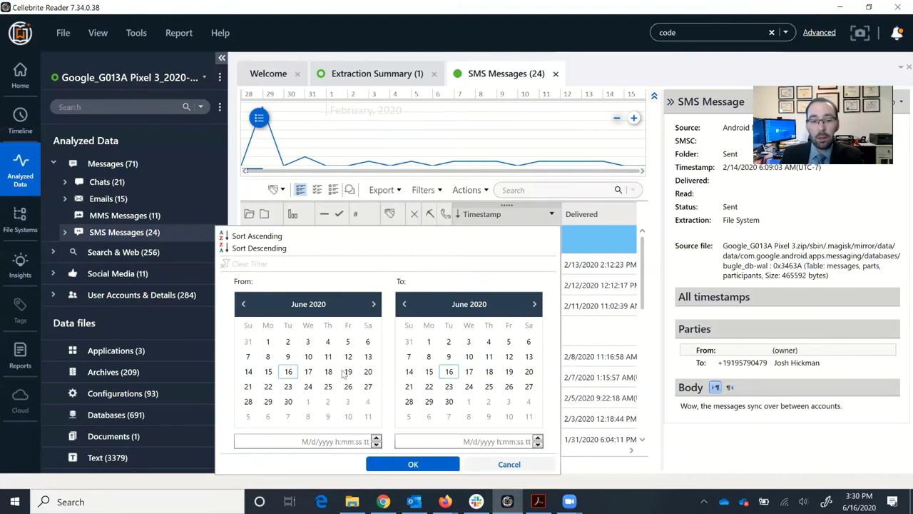
left_click(512, 464)
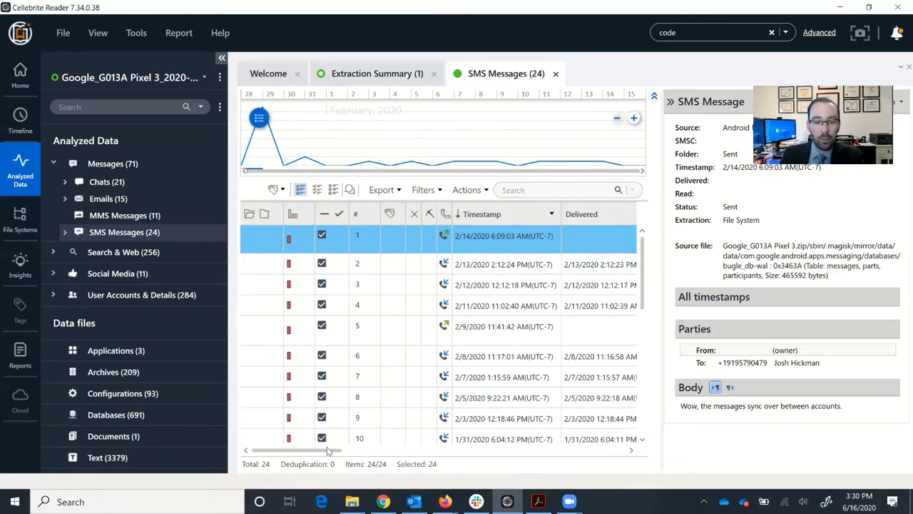
Examine the SMS list's Delivered, Read, Folder, Parties, Body, Status, SMSC and Source columns, and return toward the message body
scroll(373, 454, "right", 3)
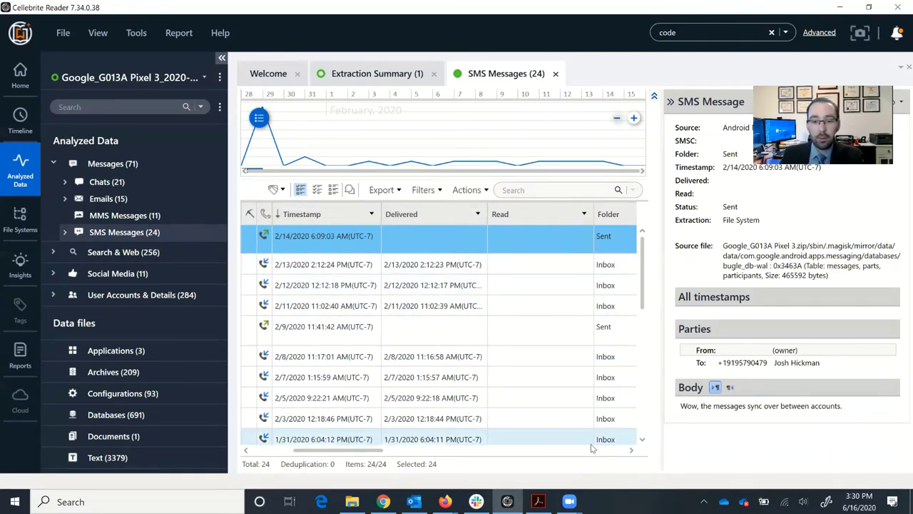
left_click(630, 451)
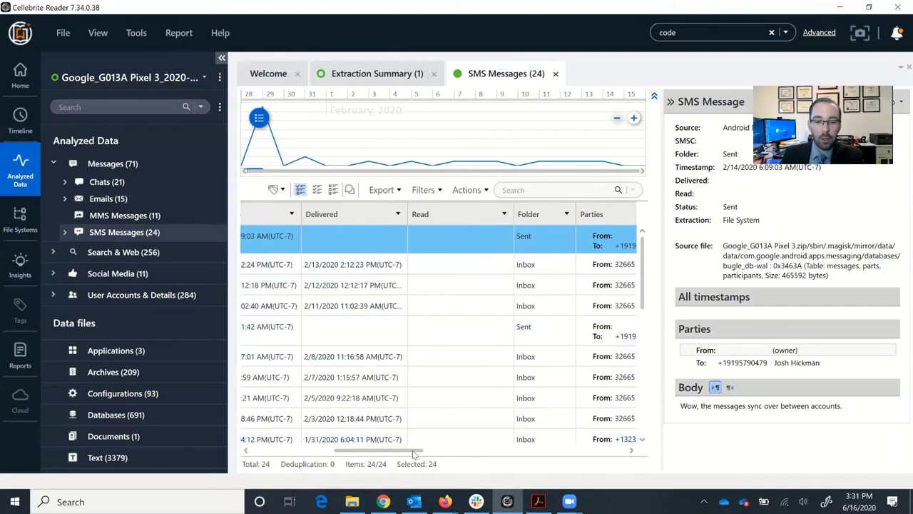
left_click_drag(413, 454, 443, 455)
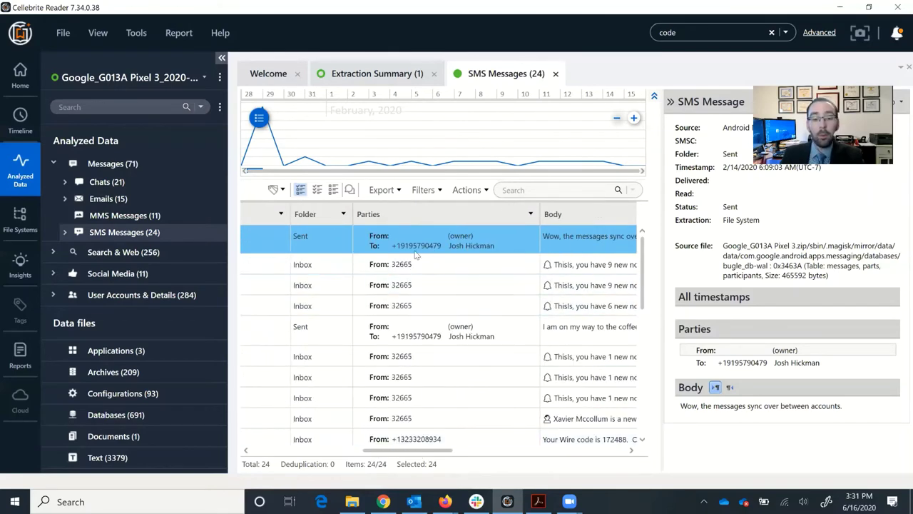
left_click(461, 451)
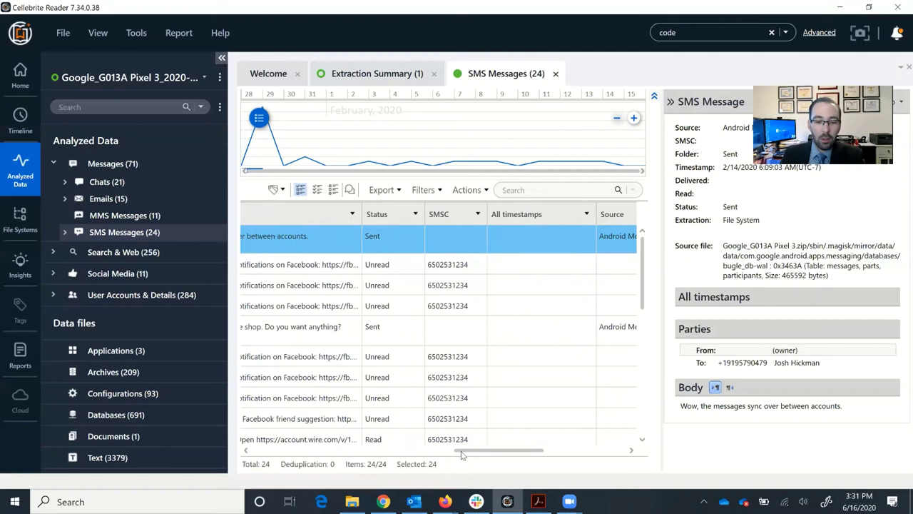
left_click(245, 452)
left_click(245, 452)
left_click(245, 453)
left_click(245, 452)
left_click(245, 452)
left_click(245, 452)
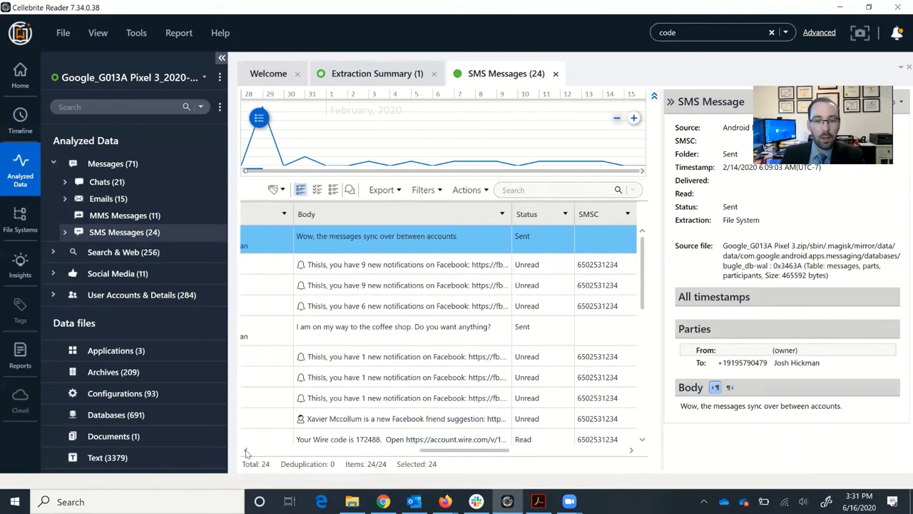
Look through the Body and Status columns further down the SMS messages list
left_click(246, 452)
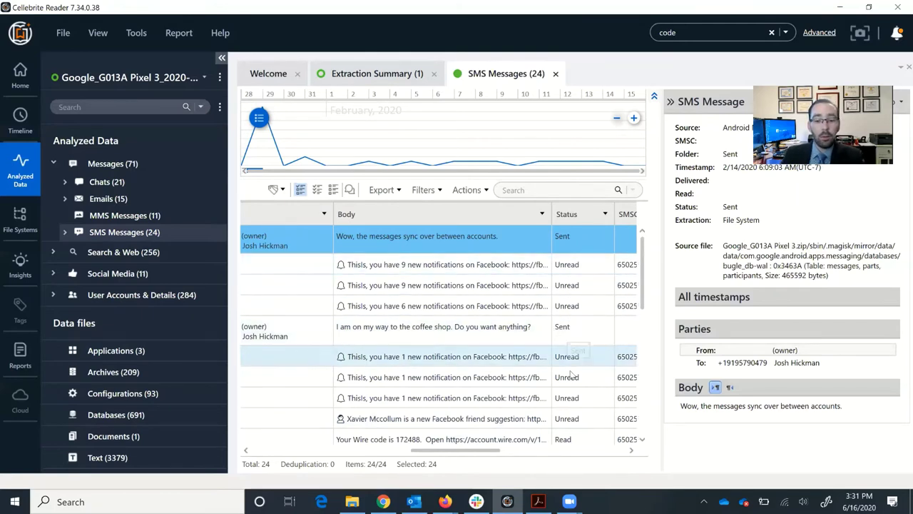
scroll(571, 374, "down", 1)
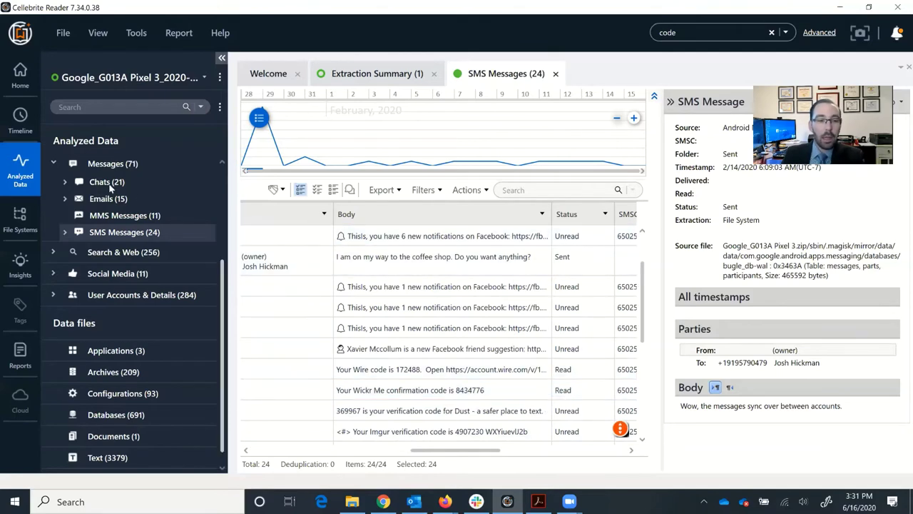
Open the WhatsApp conversations from the Chats category and examine their participants, start time, last activity, source and source file columns
left_click(66, 182)
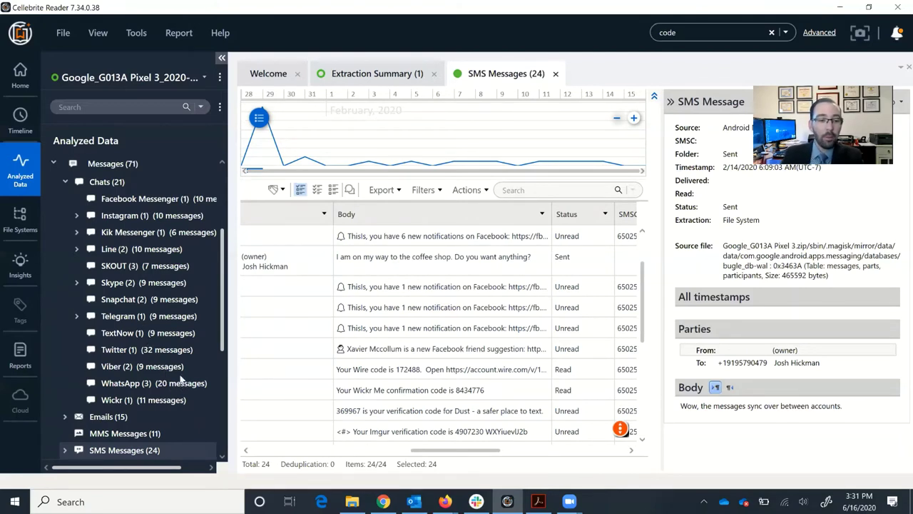
left_click(114, 384)
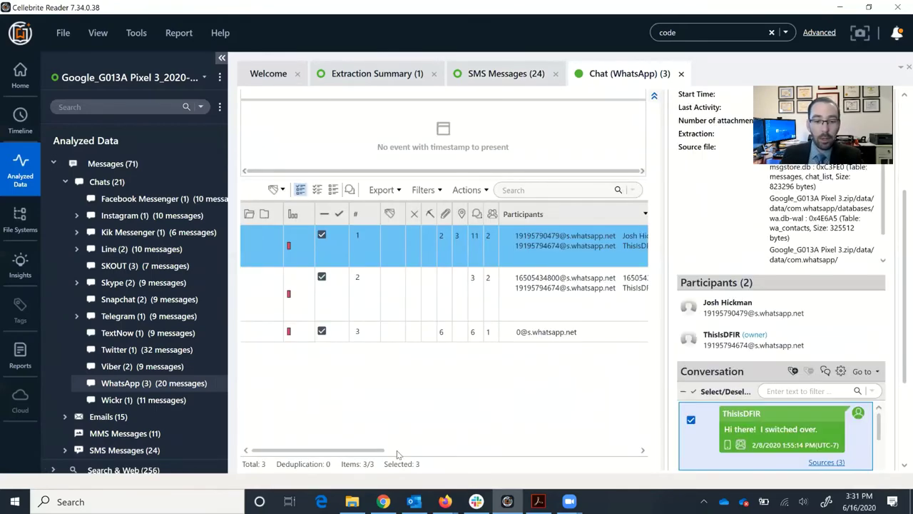
left_click(398, 454)
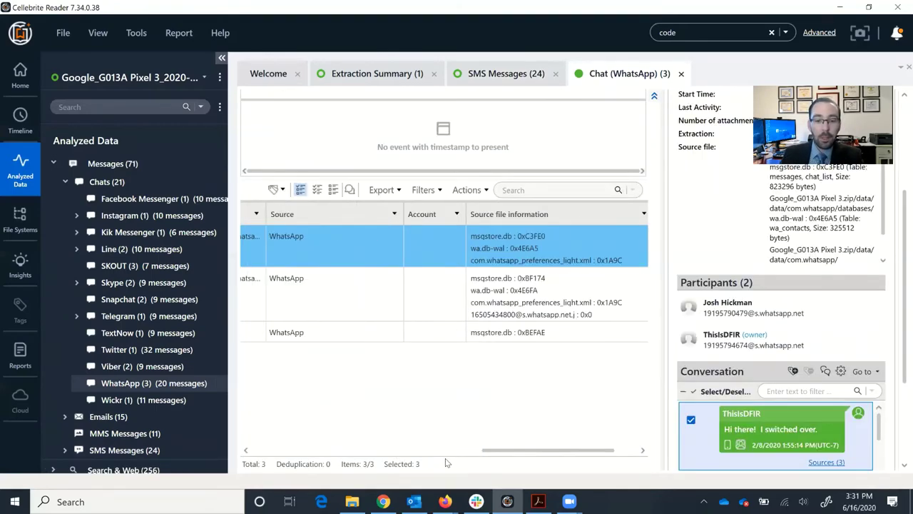
left_click(451, 451)
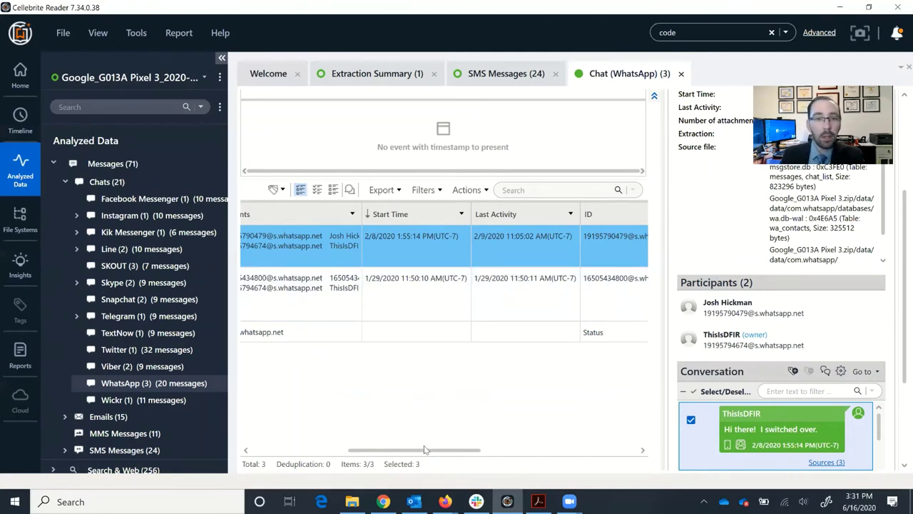
left_click(330, 450)
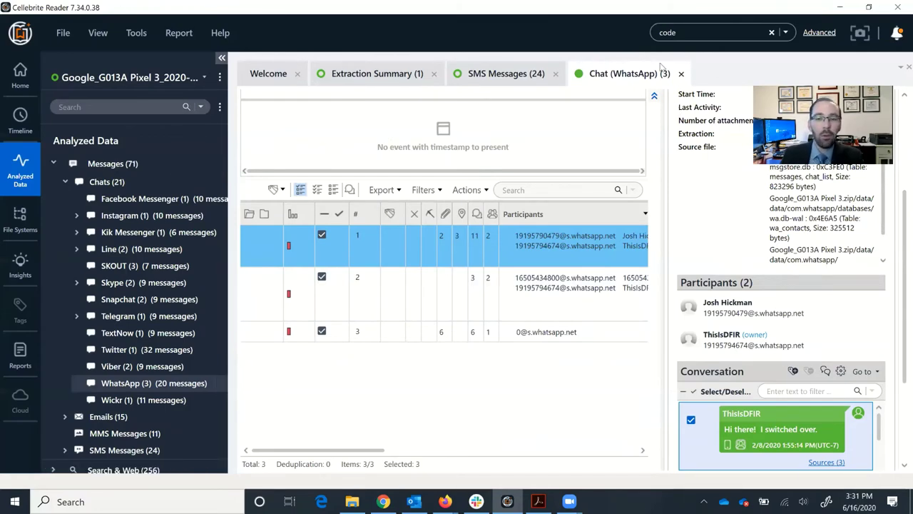
Search the whole extraction for "code" and open the full list of matches
left_click(689, 31)
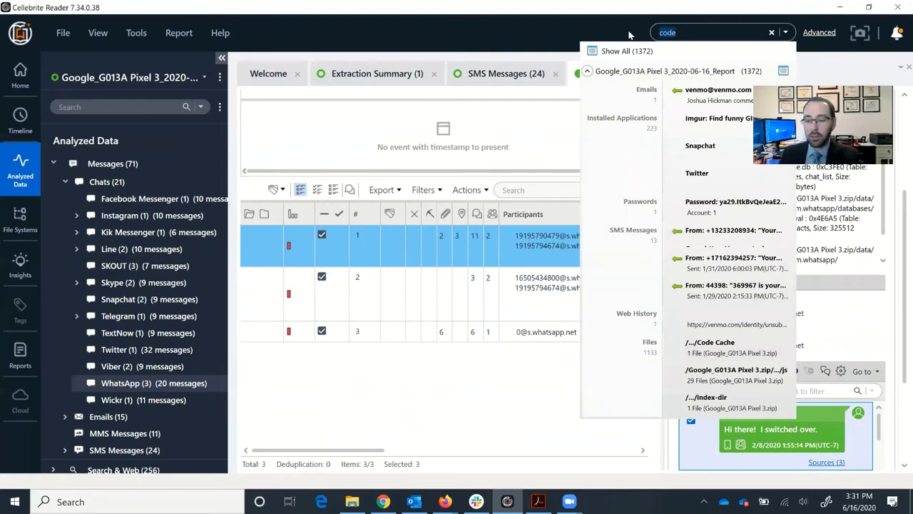
key("BackSpace")
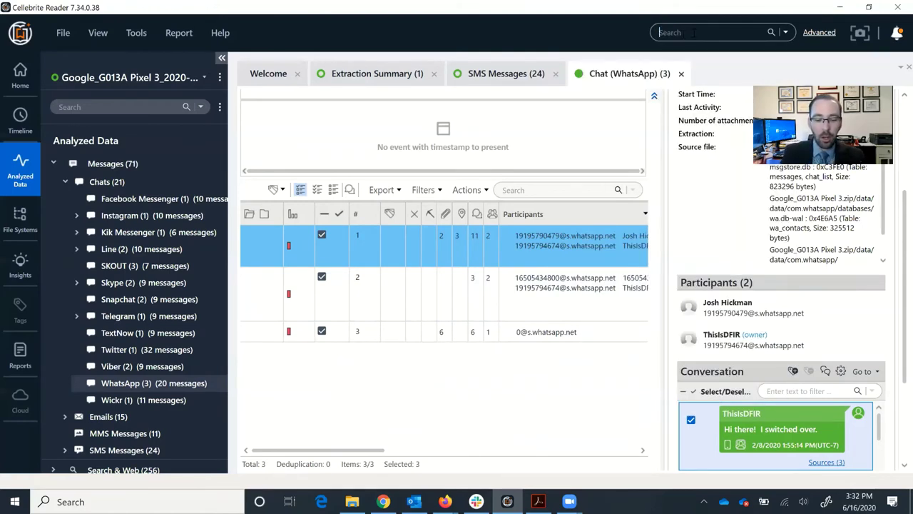
type("code")
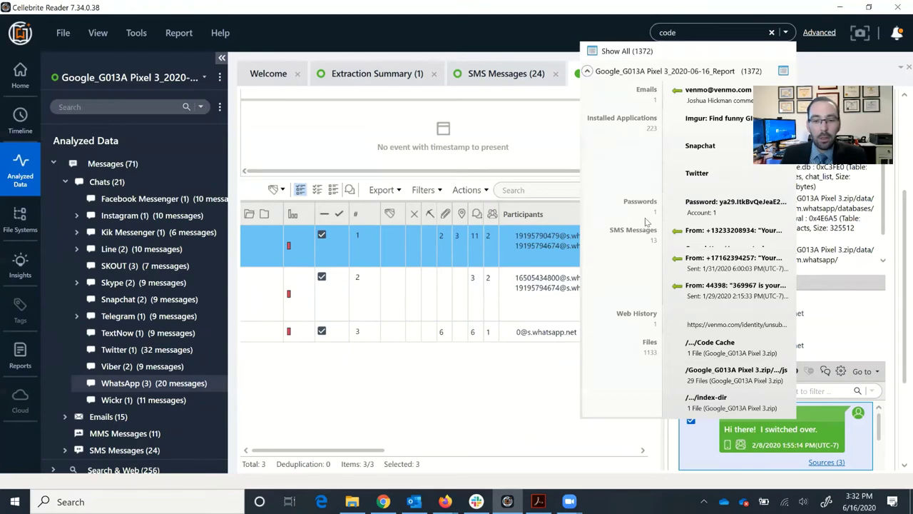
left_click(617, 53)
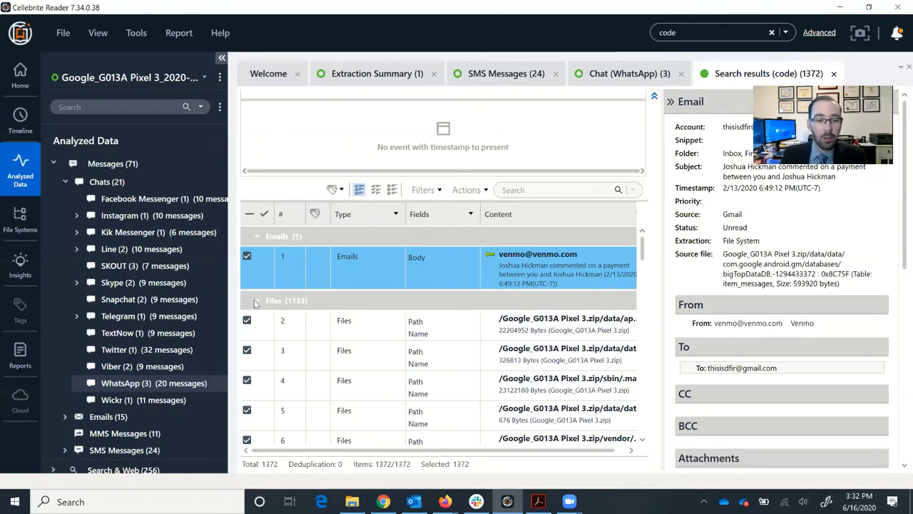
Collapse the Files and Installed Applications result groups, and inspect the details of the password entry and the first SMS message
left_click(255, 302)
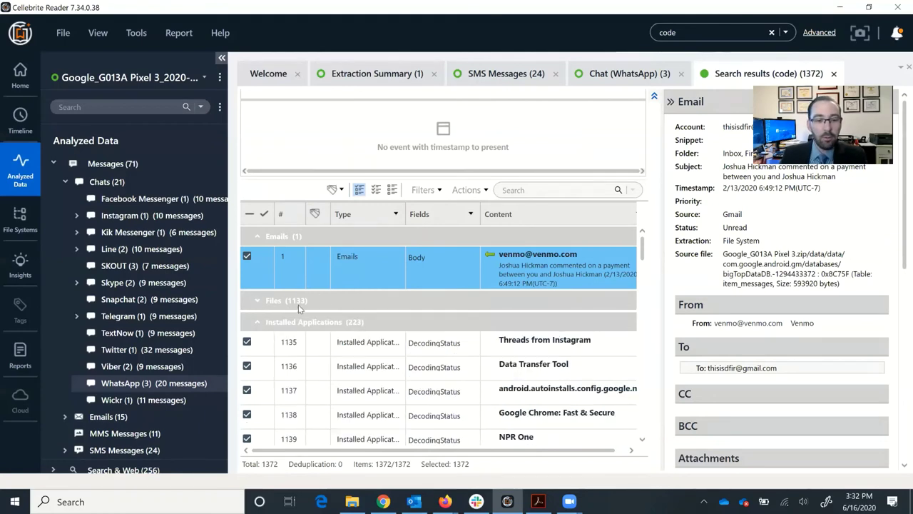
scroll(295, 327, "down", 2)
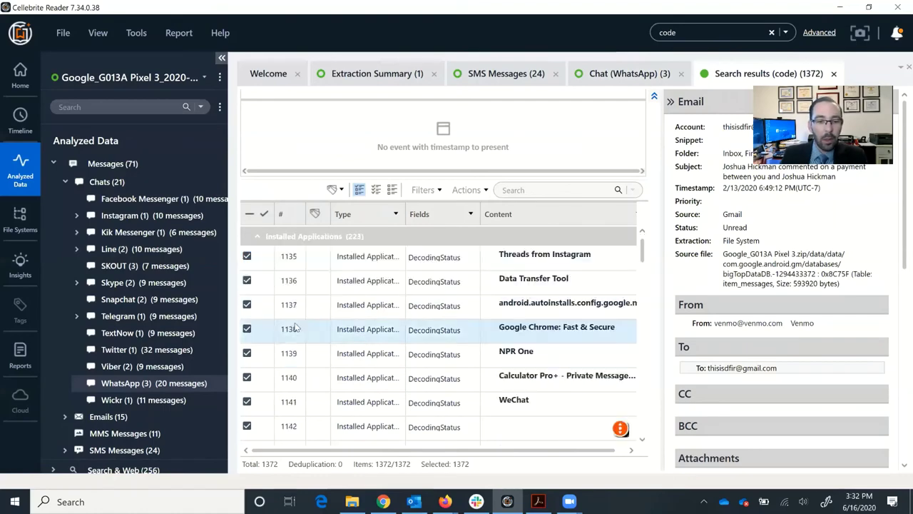
left_click(259, 238)
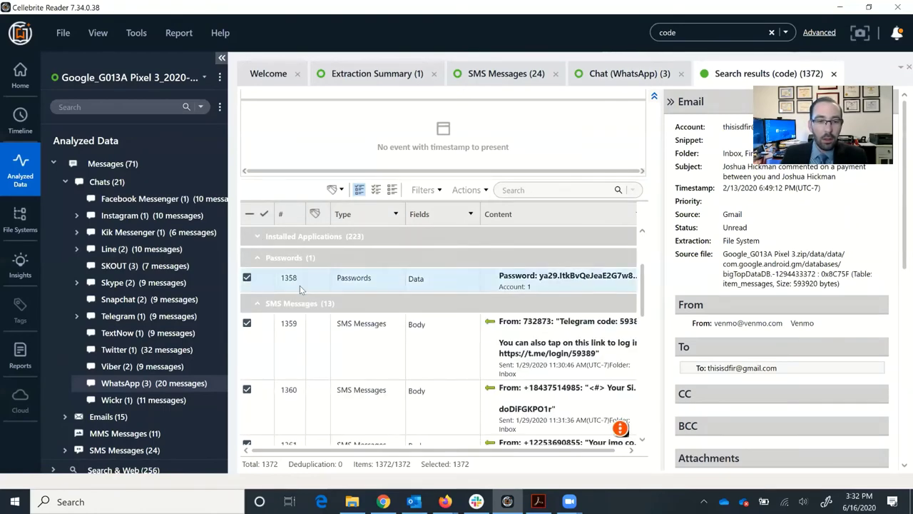
left_click(451, 281)
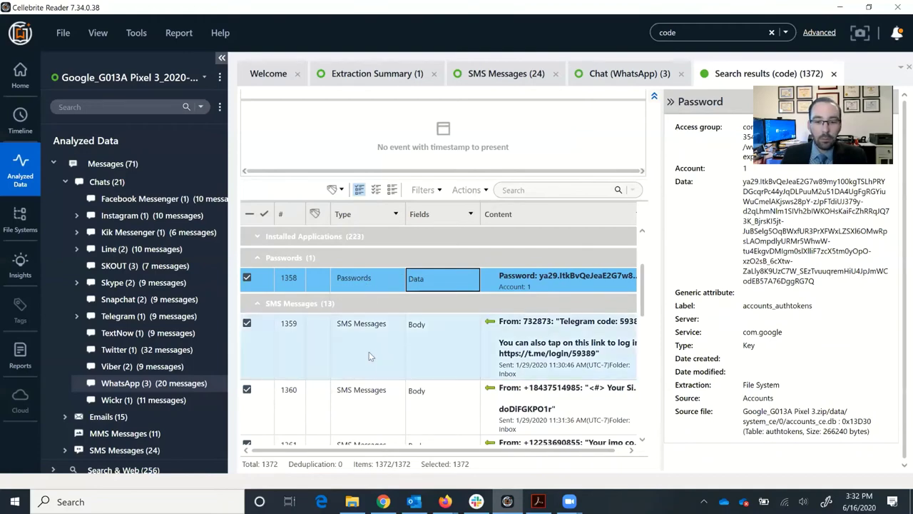
left_click(357, 328)
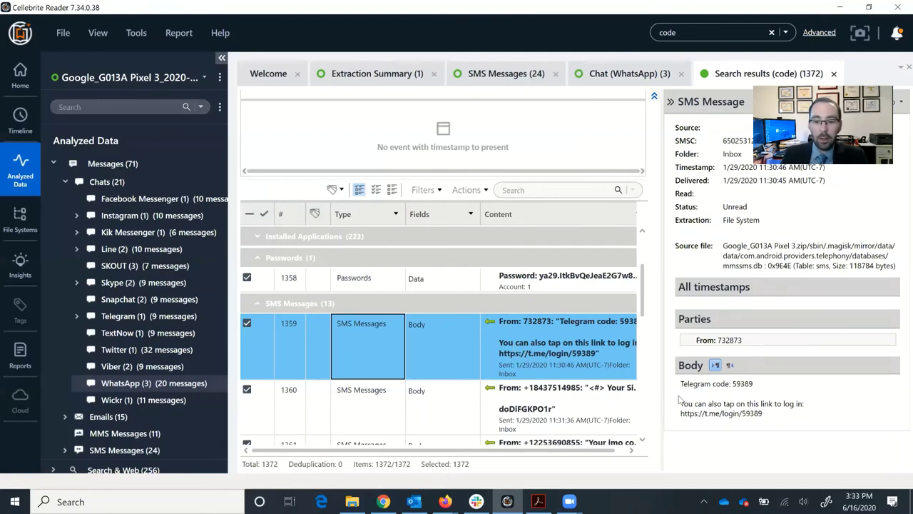
double_click(722, 383)
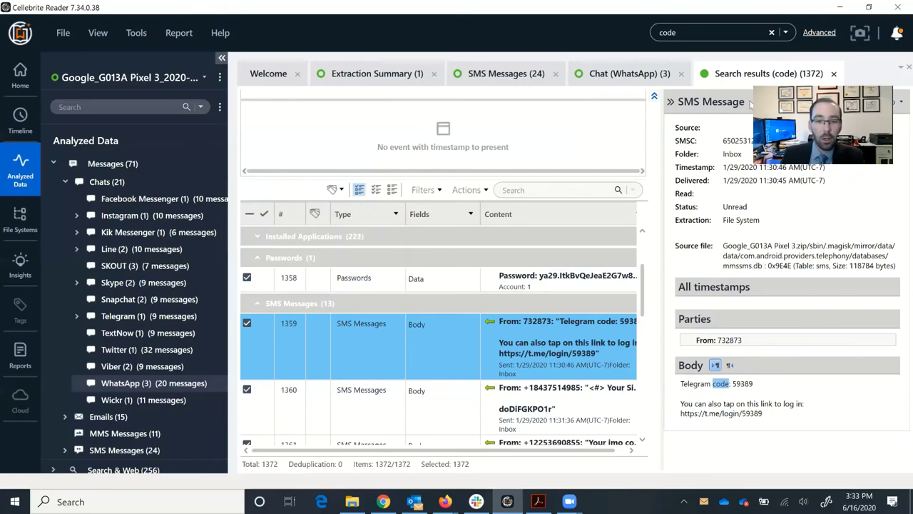
Start generating a report from the Extraction Summary in PDF Report format and proceed to its dataset settings
left_click(392, 72)
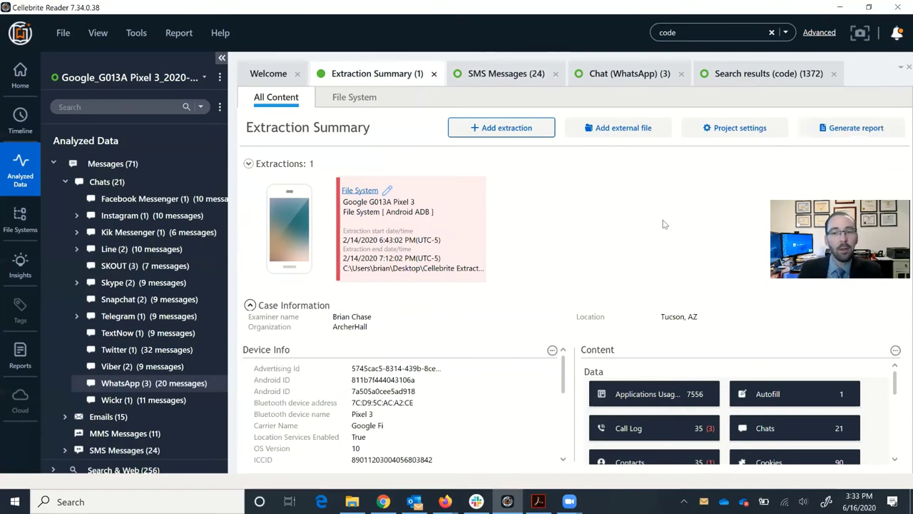
left_click(860, 134)
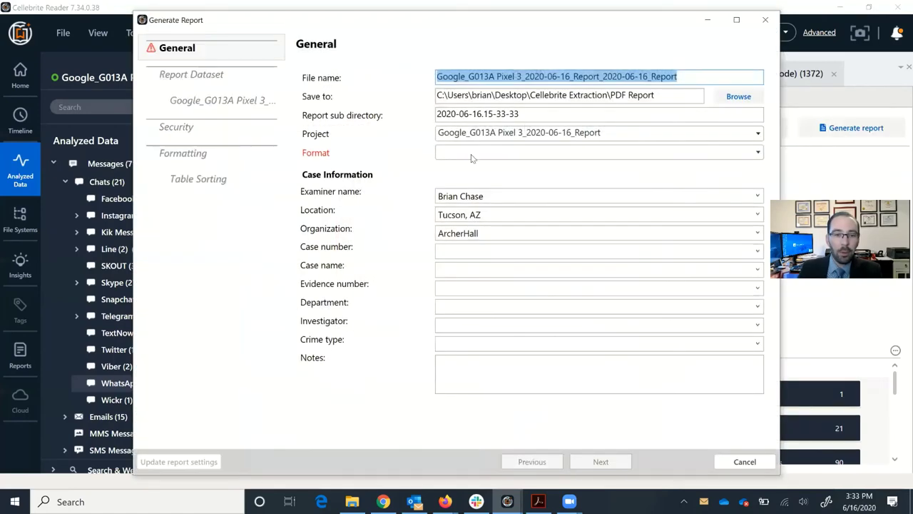
left_click(475, 154)
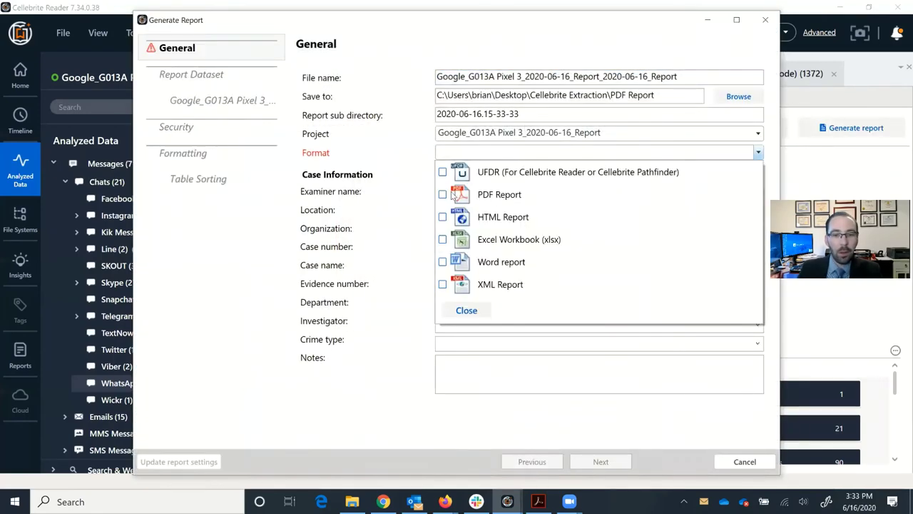
left_click(442, 194)
left_click(395, 207)
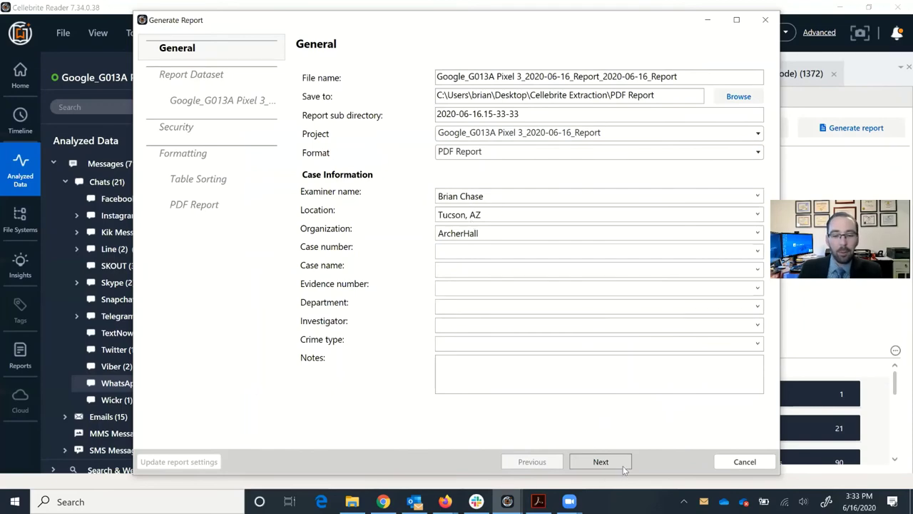
left_click(601, 462)
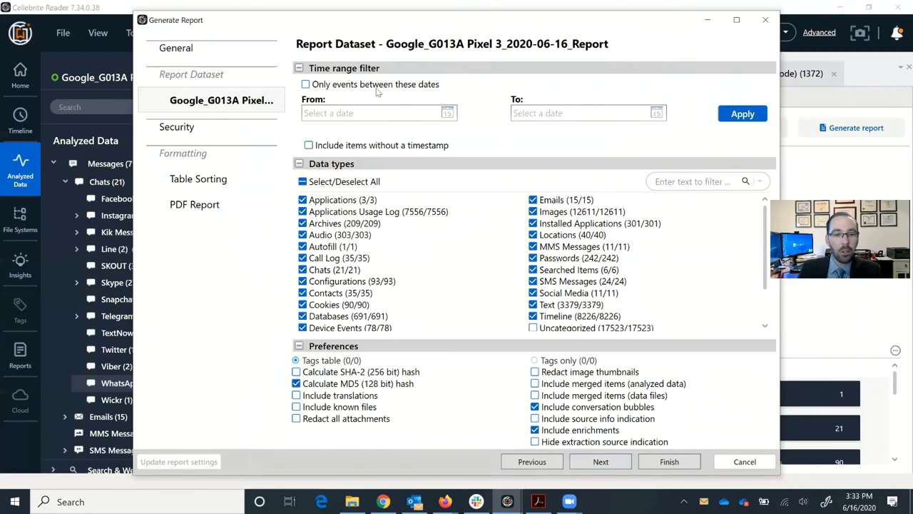
Try limiting the report dataset to events between 1/1/2020 and 1/31/2020, apply the time range, and cancel the report
left_click(376, 86)
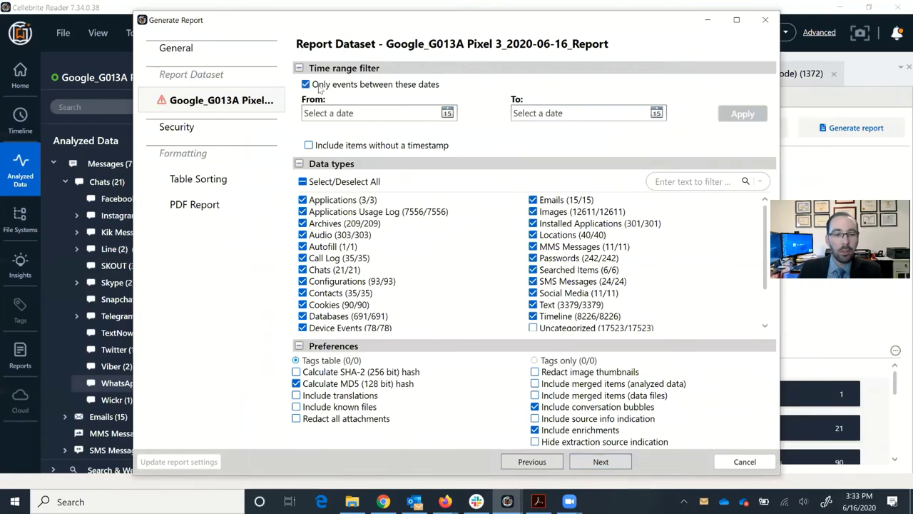
left_click(447, 114)
left_click(357, 160)
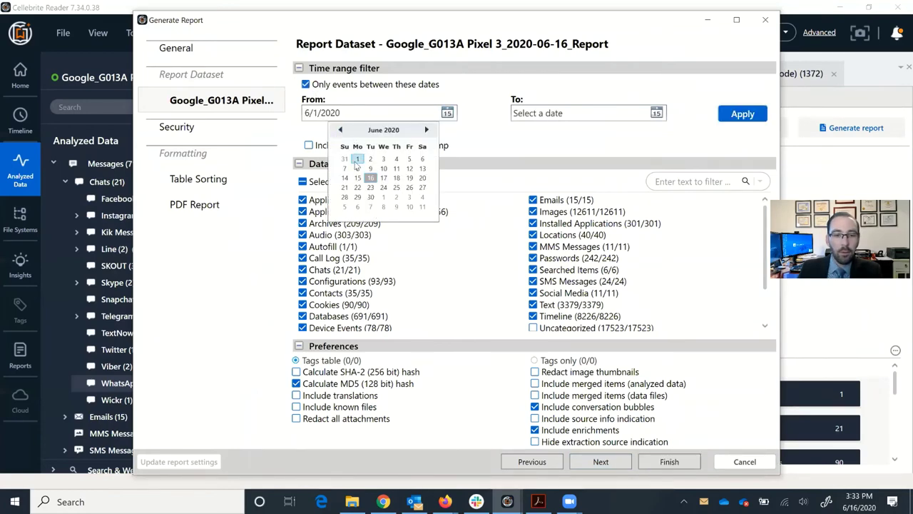
double_click(309, 113)
type("1")
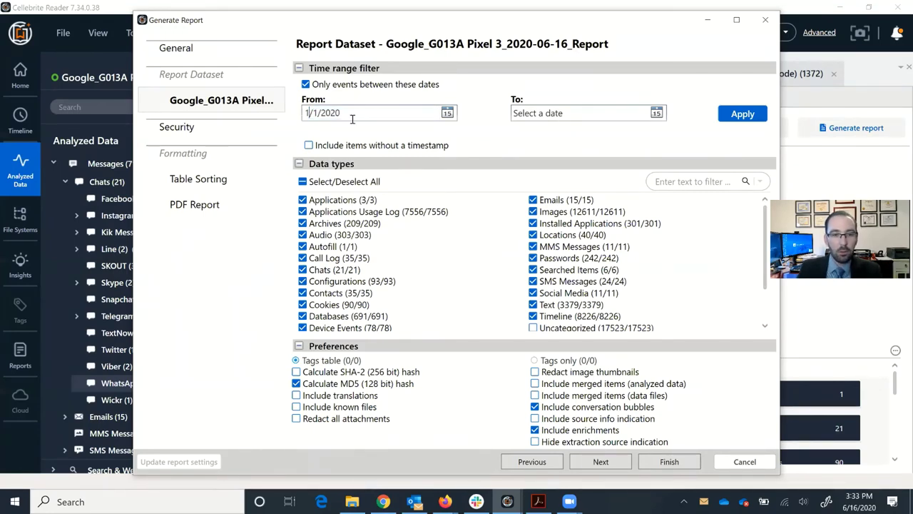
left_click(537, 116)
type("1")
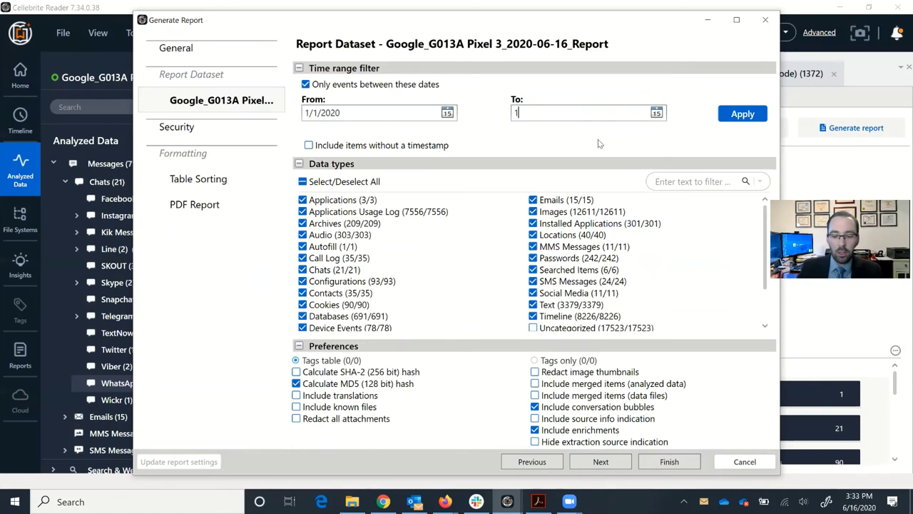
type("/31/20")
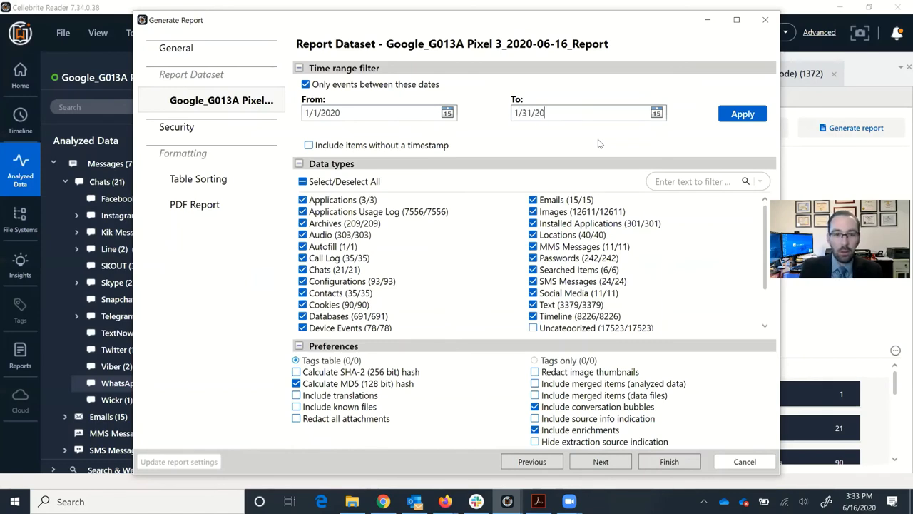
type("20")
left_click(597, 143)
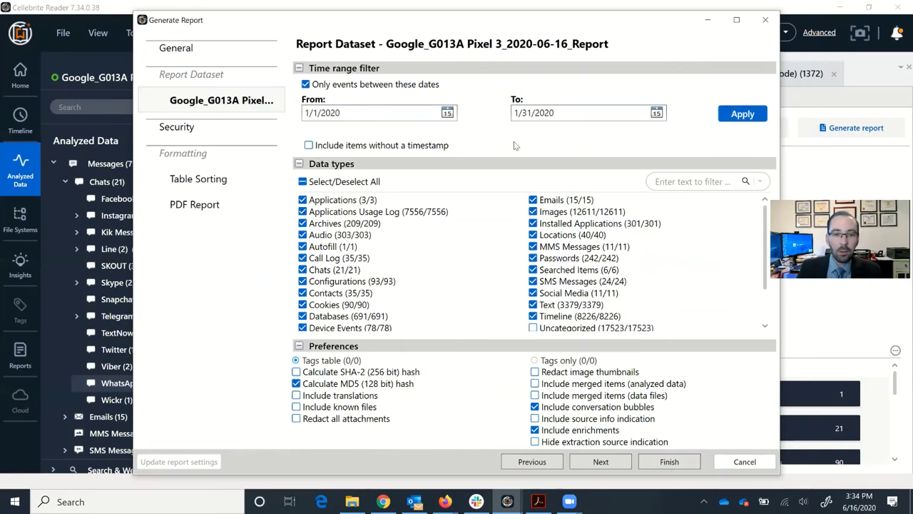
left_click(735, 118)
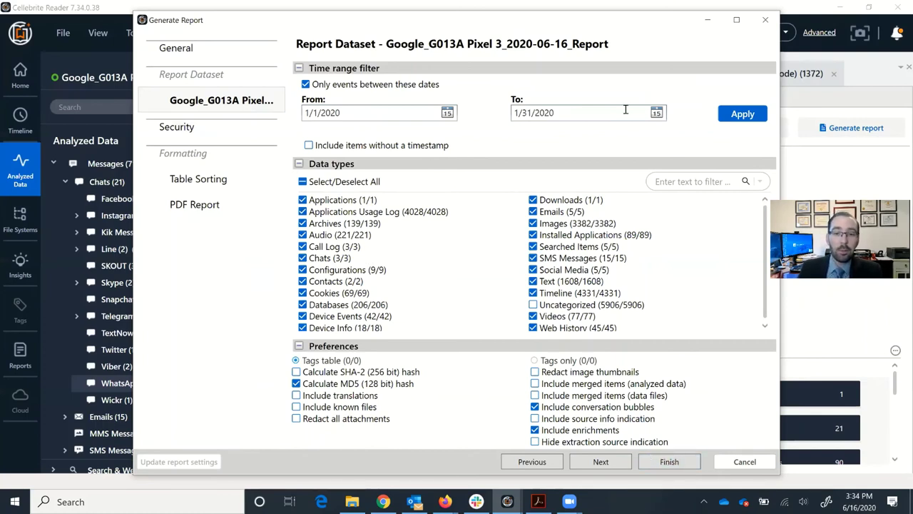
left_click(739, 462)
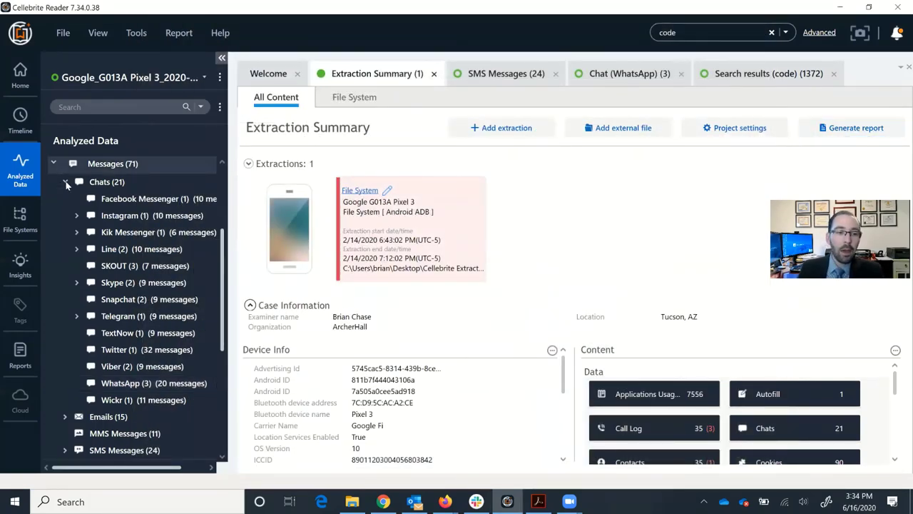
Collapse the Chats and Messages categories in the analyzed data tree and return to its first categories
left_click(63, 183)
left_click(52, 164)
scroll(172, 210, "up", 3)
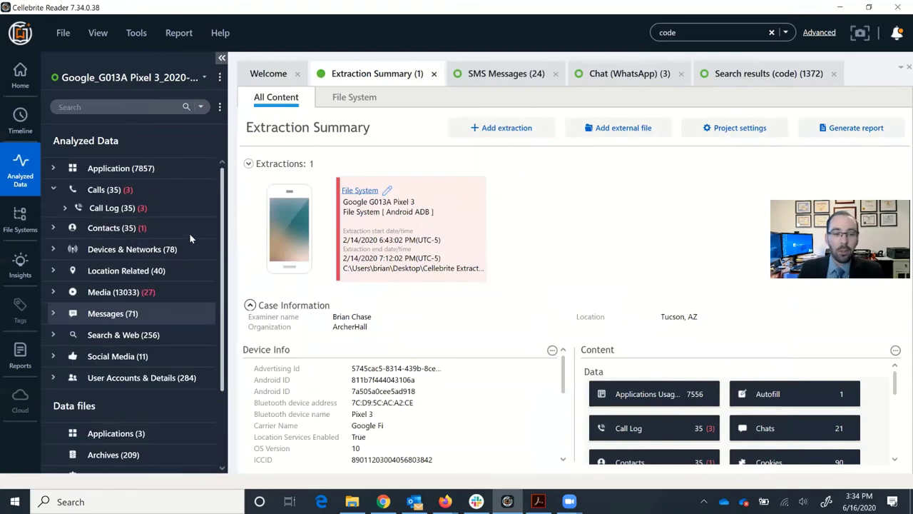